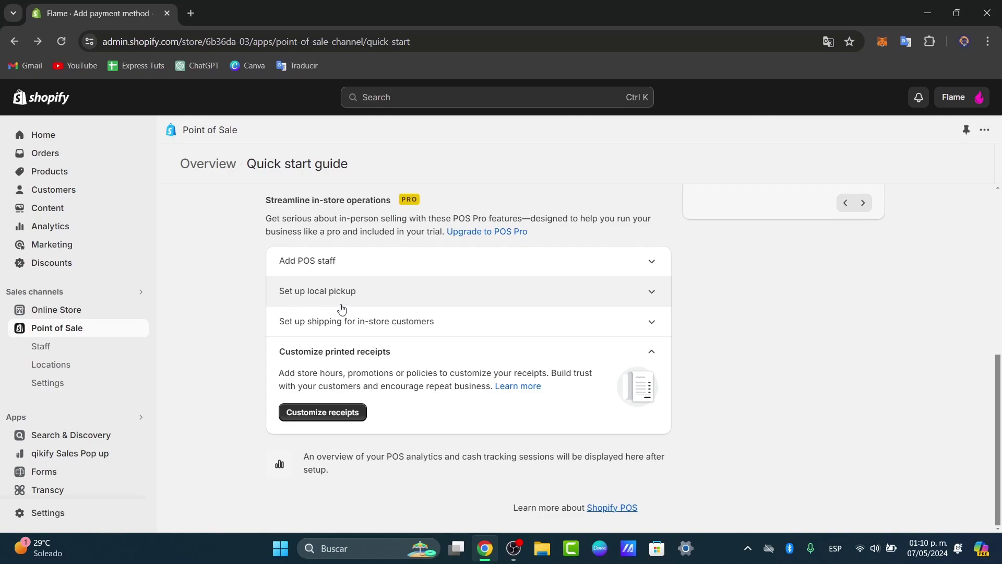
Leave the Point of Sale quick start guide and go back to the Home dashboard
click(42, 134)
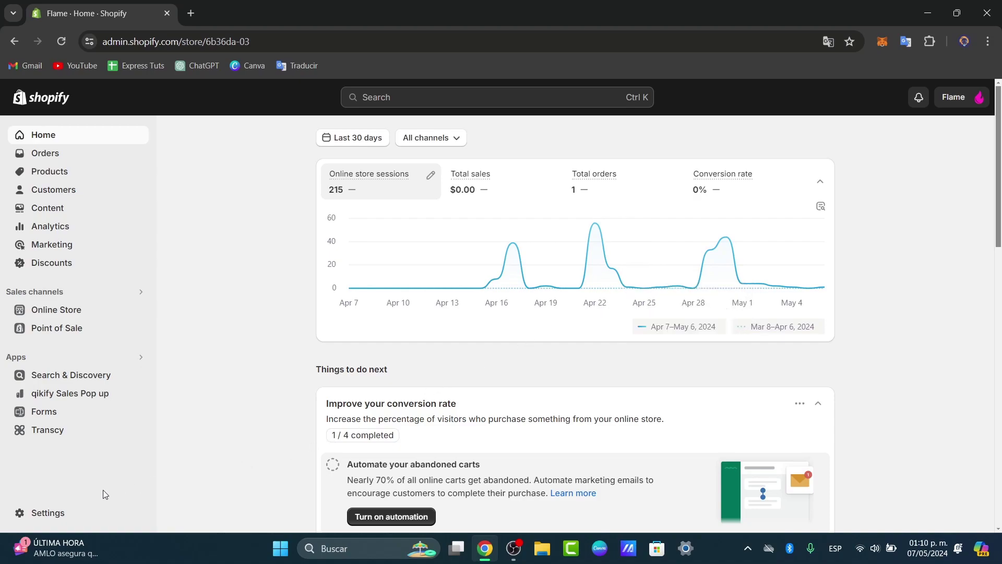
Go to the Users and permissions page in the store settings
click(47, 514)
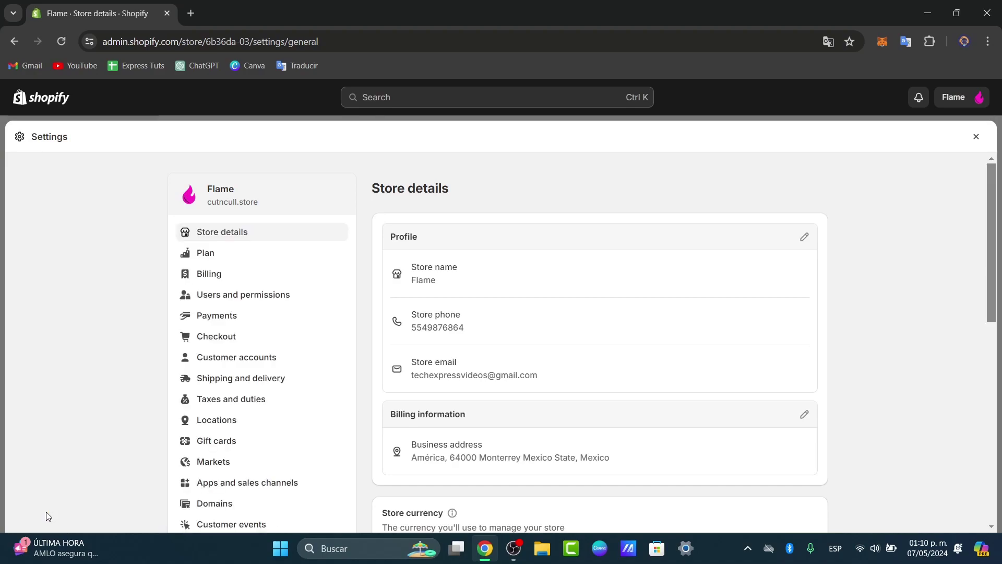
click(252, 306)
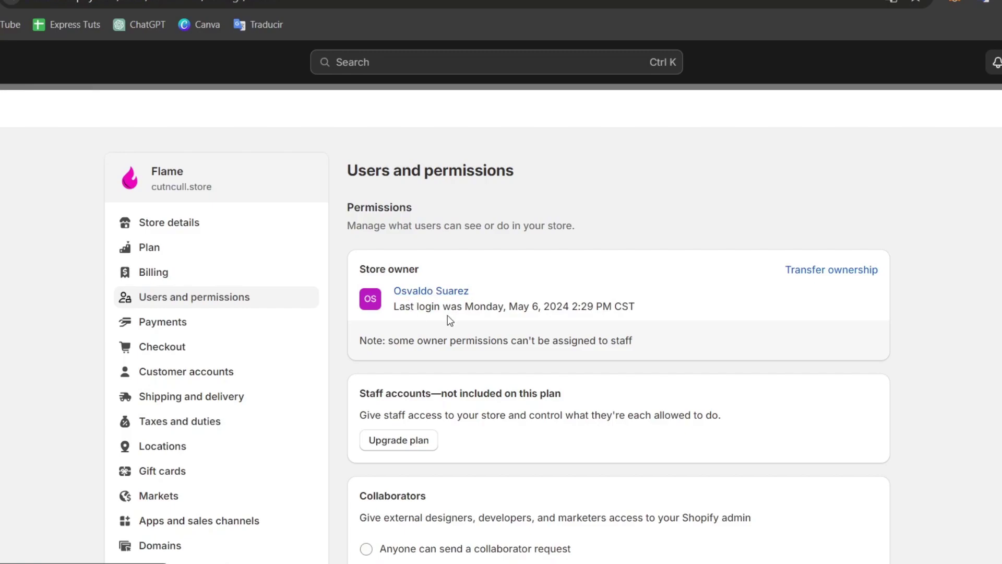
Highlight the note that staff accounts aren't included, then the store owner's name
scroll(418, 321, down, 2)
drag(377, 315, 581, 322)
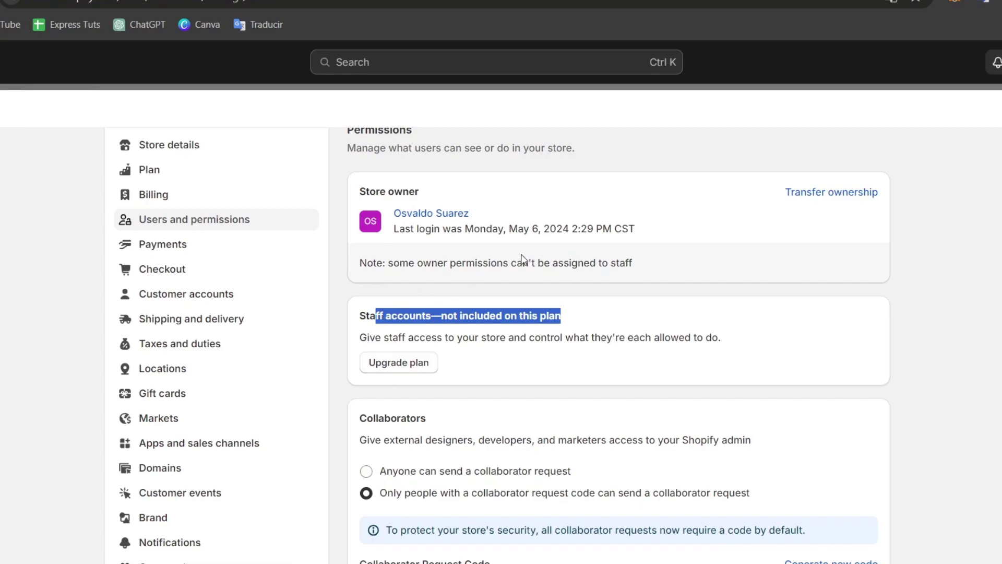
drag(454, 214, 396, 193)
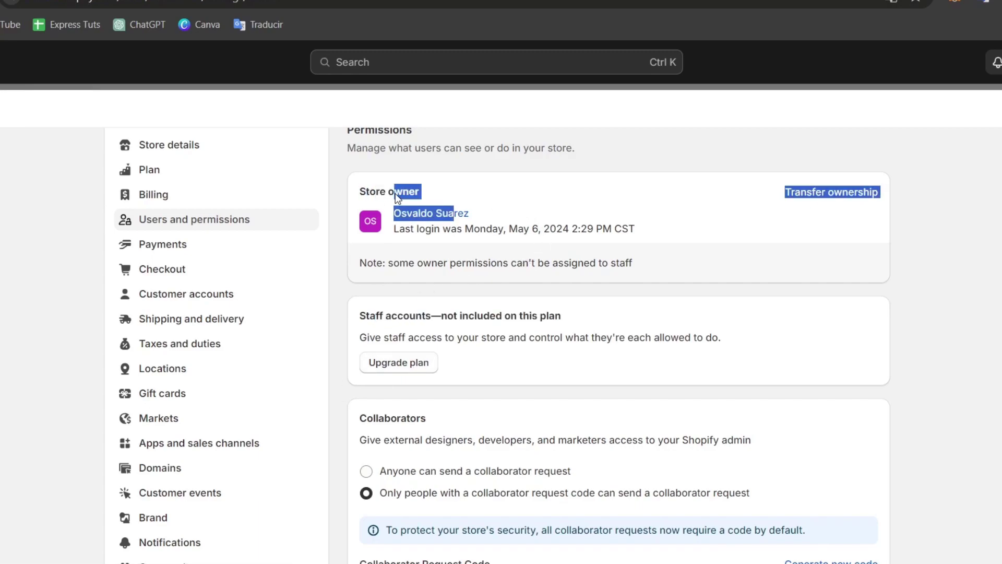
Open the store owner's profile and scroll through its details
click(543, 202)
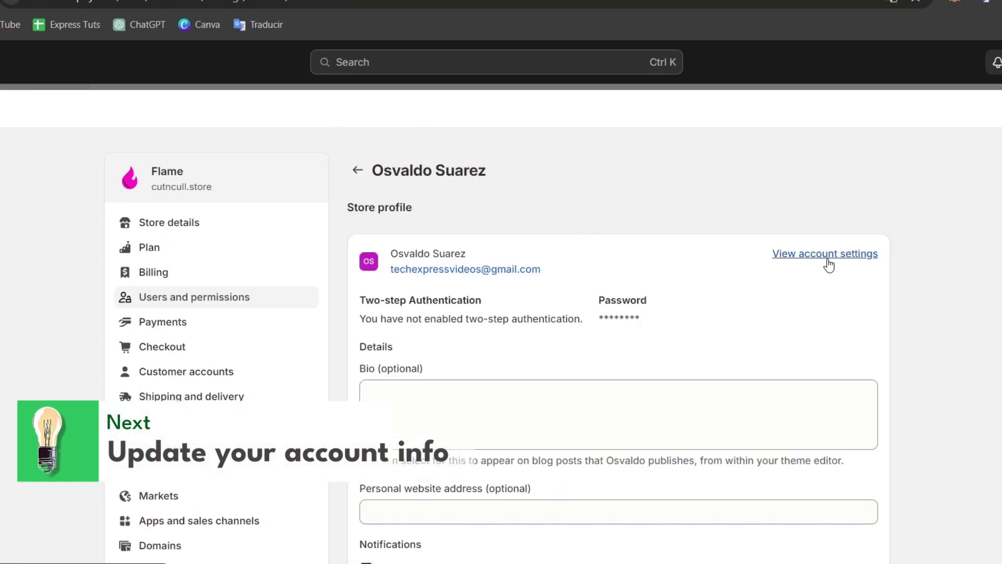
scroll(730, 292, down, 2)
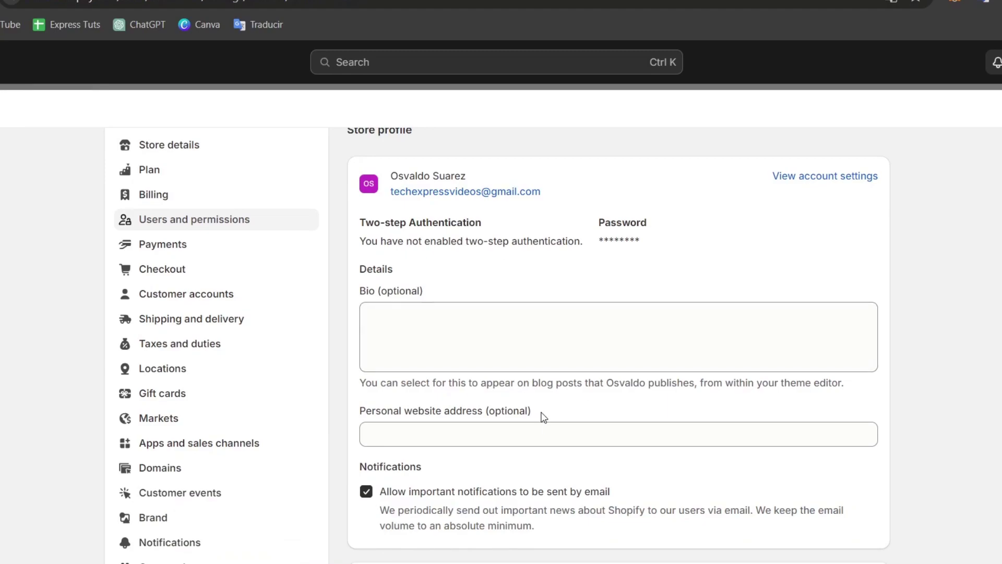
scroll(543, 416, down, 6)
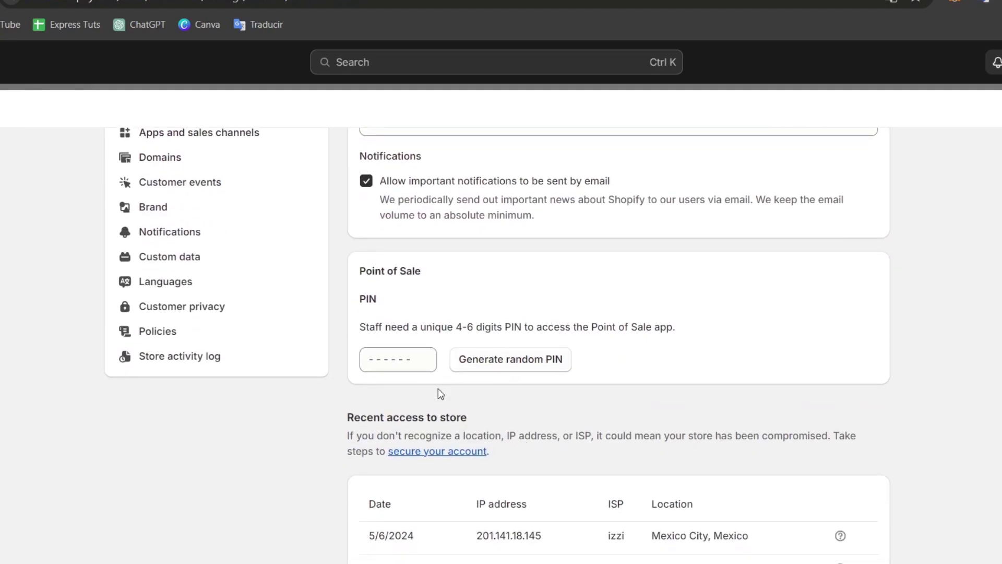
scroll(553, 319, down, 4)
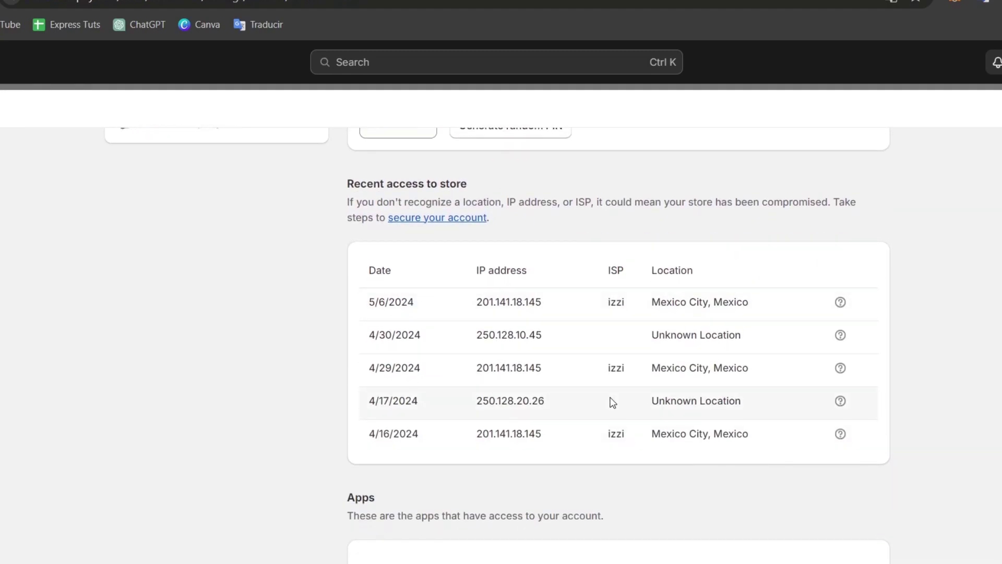
scroll(612, 402, down, 4)
scroll(622, 397, up, 11)
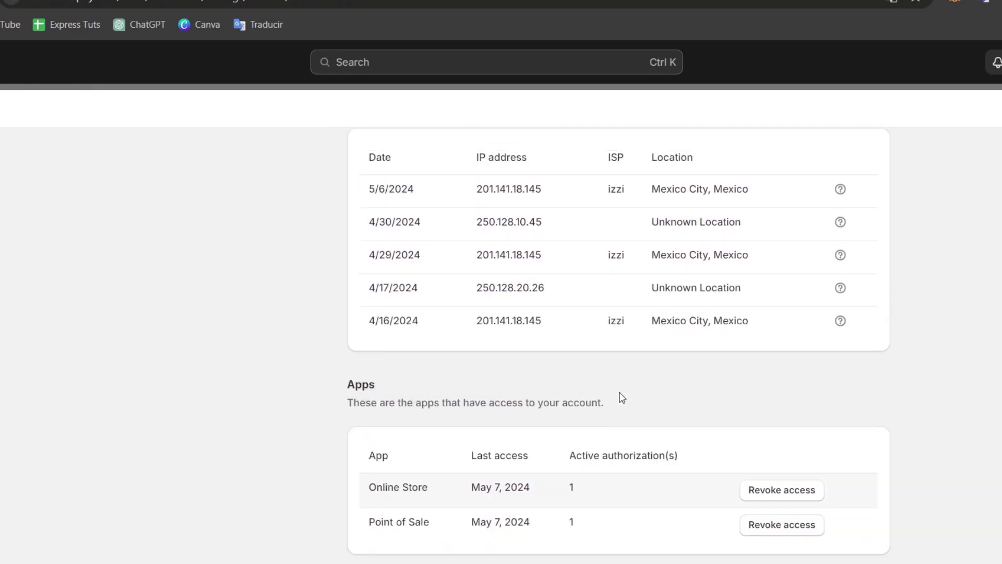
scroll(621, 397, up, 4)
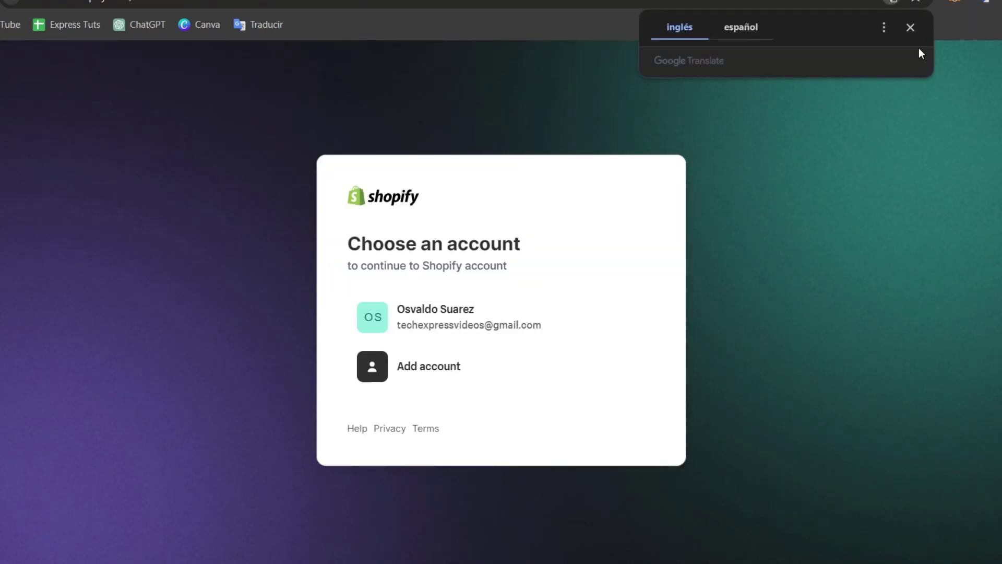
Dismiss the translation popup, continue with the existing Shopify account, and skip the security review
click(909, 32)
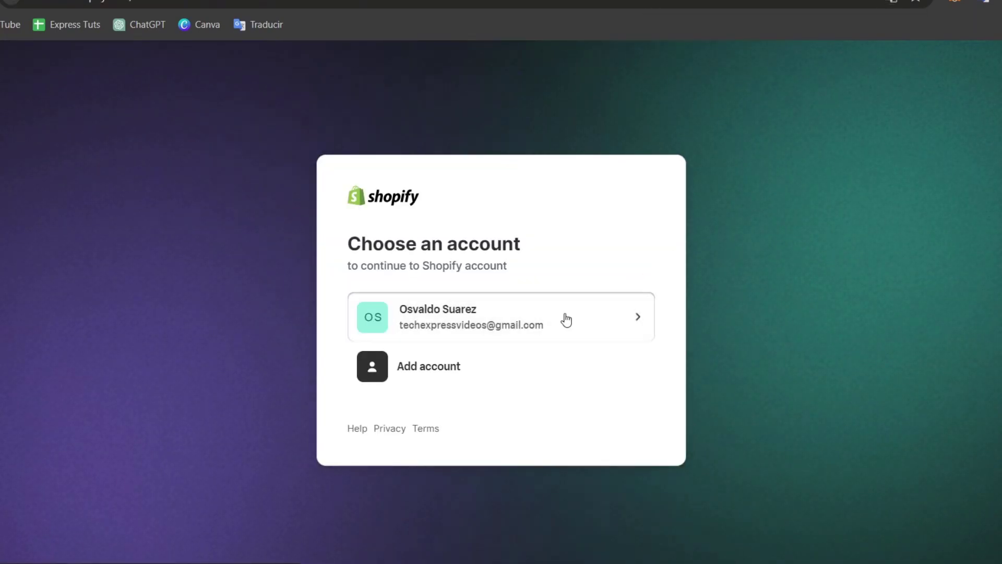
click(518, 324)
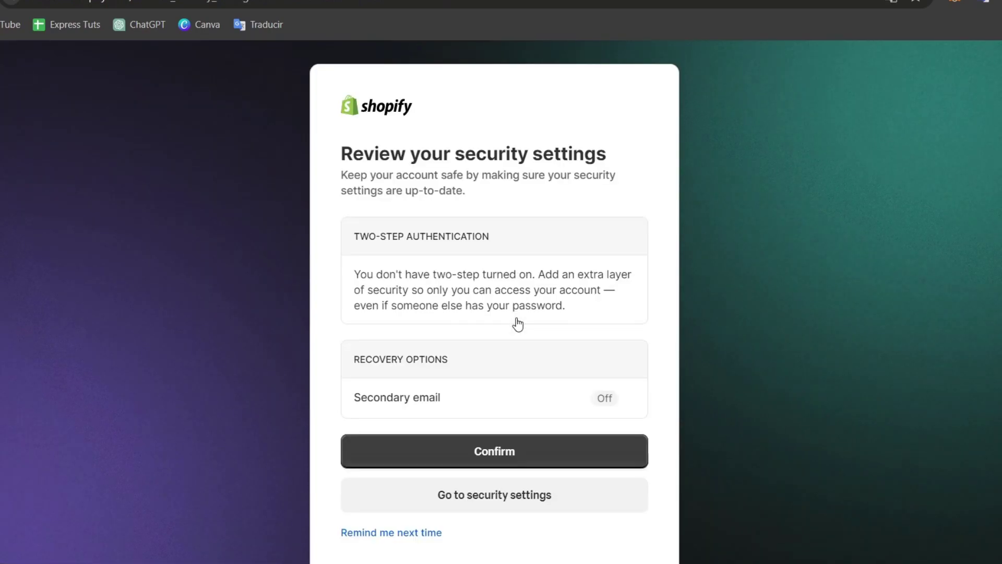
scroll(512, 201, down, 1)
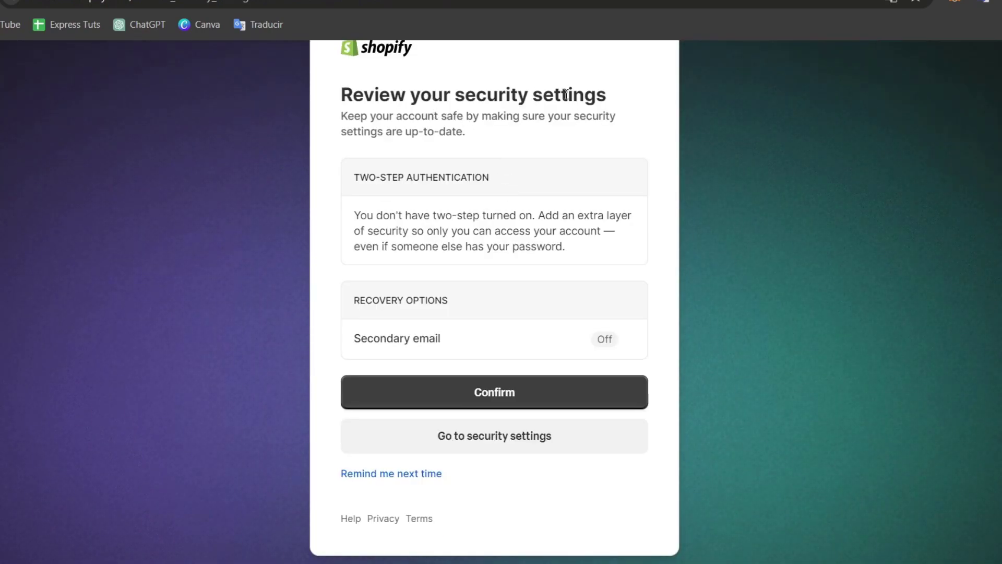
click(397, 479)
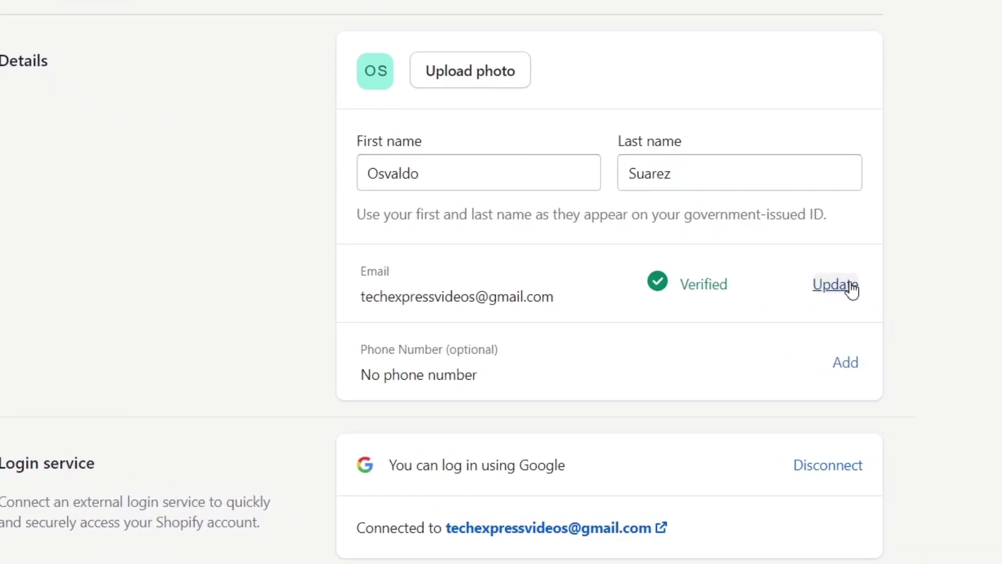
Start updating the account email and reauthenticate with the owner's Google account
click(835, 284)
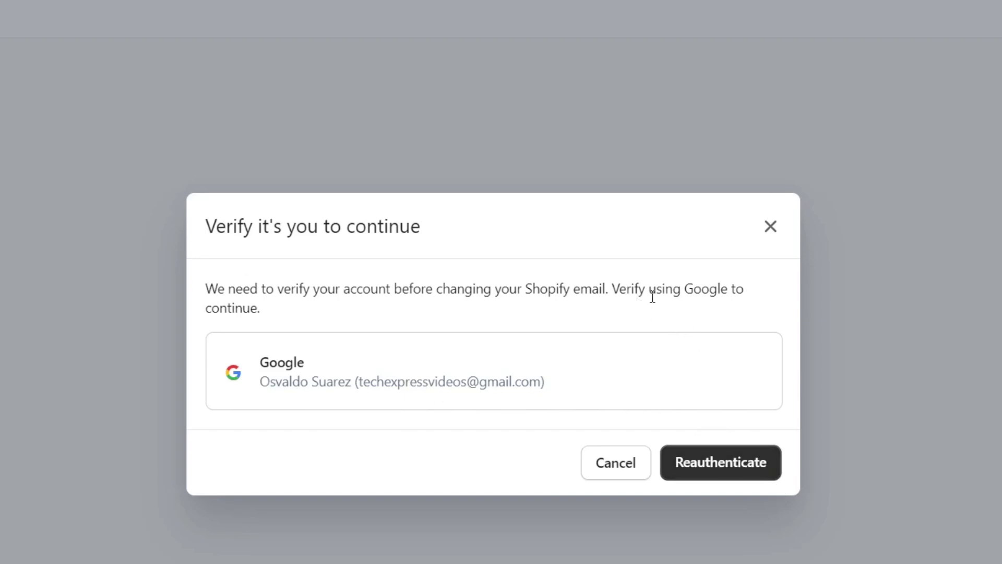
drag(684, 289, 758, 311)
click(729, 460)
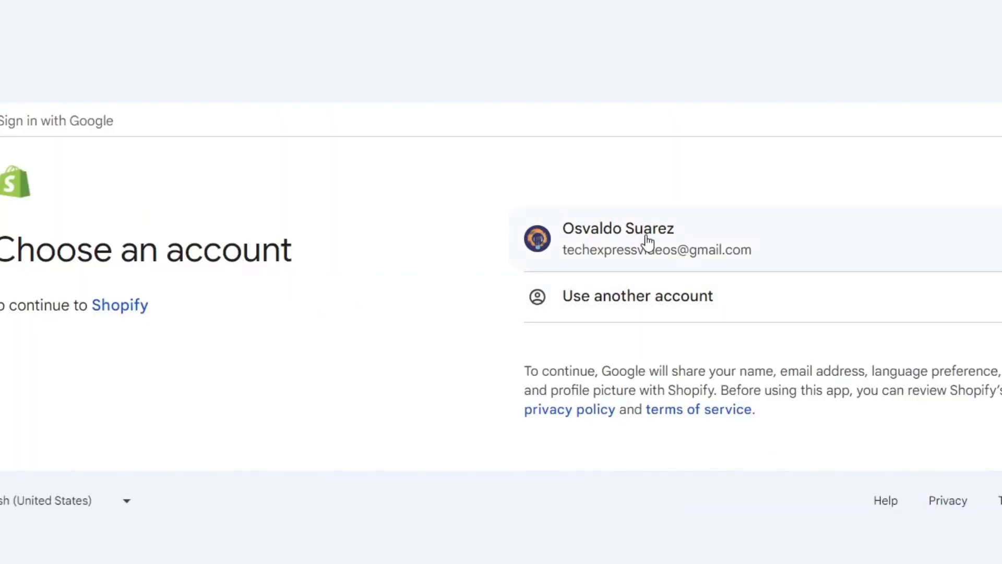
click(673, 246)
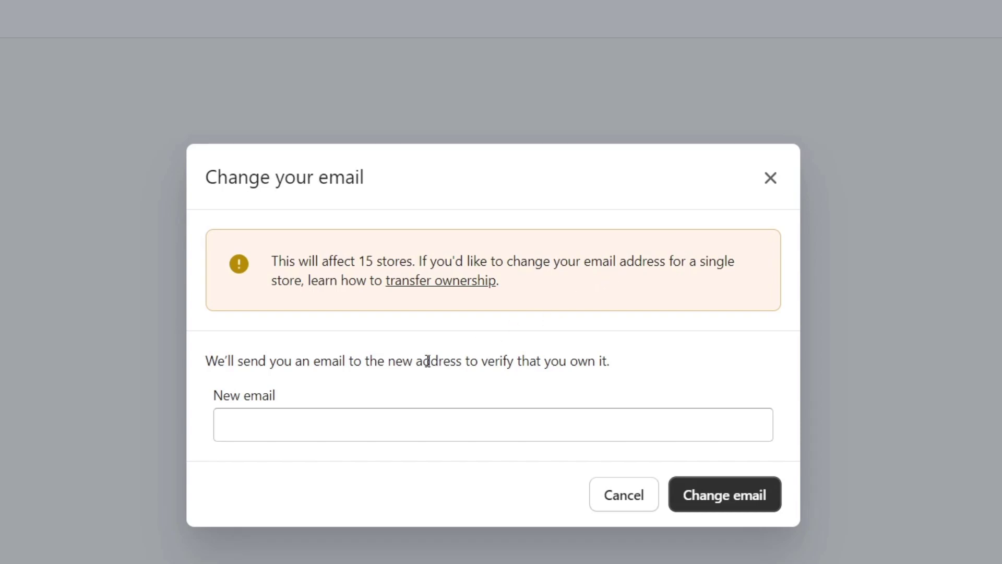
Leave the New email field blank and open the help on transferring store ownership
click(346, 432)
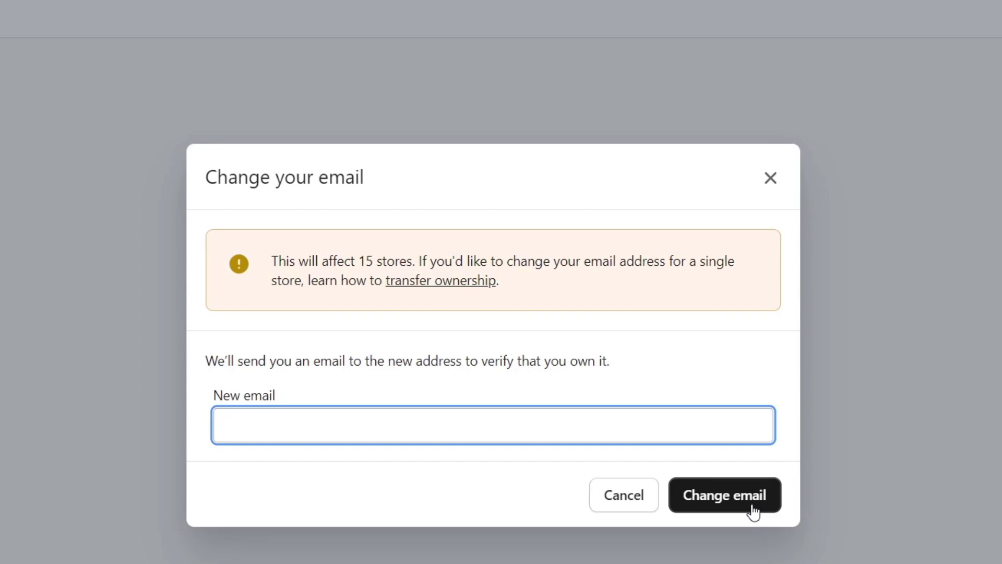
click(454, 289)
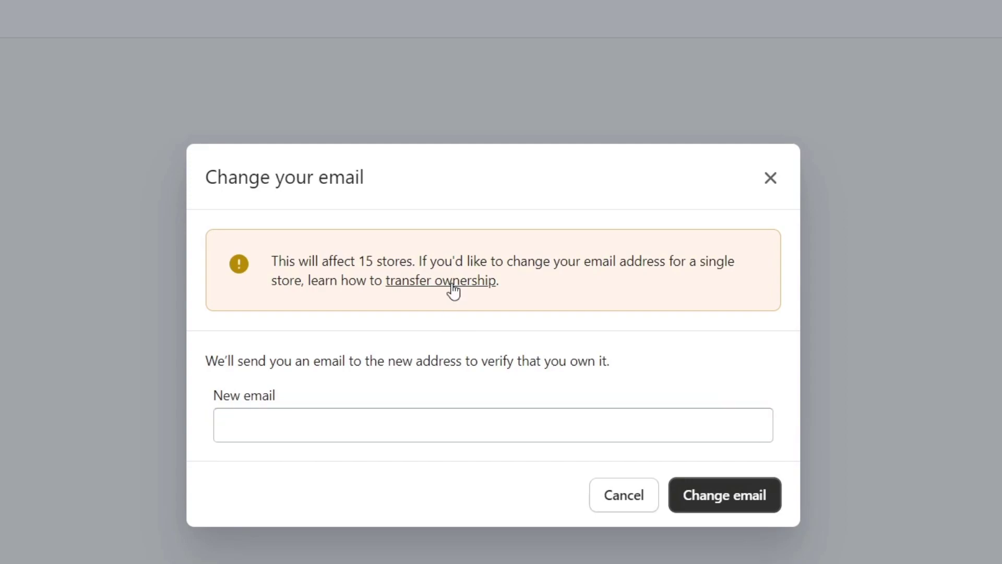
click(452, 283)
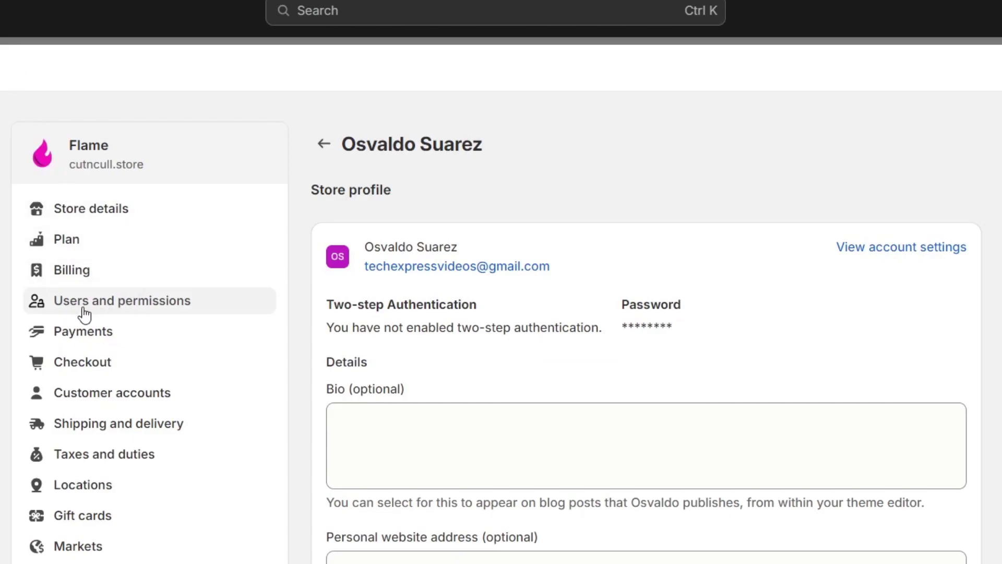
Return to Users and permissions and start the store ownership transfer
scroll(627, 402, down, 5)
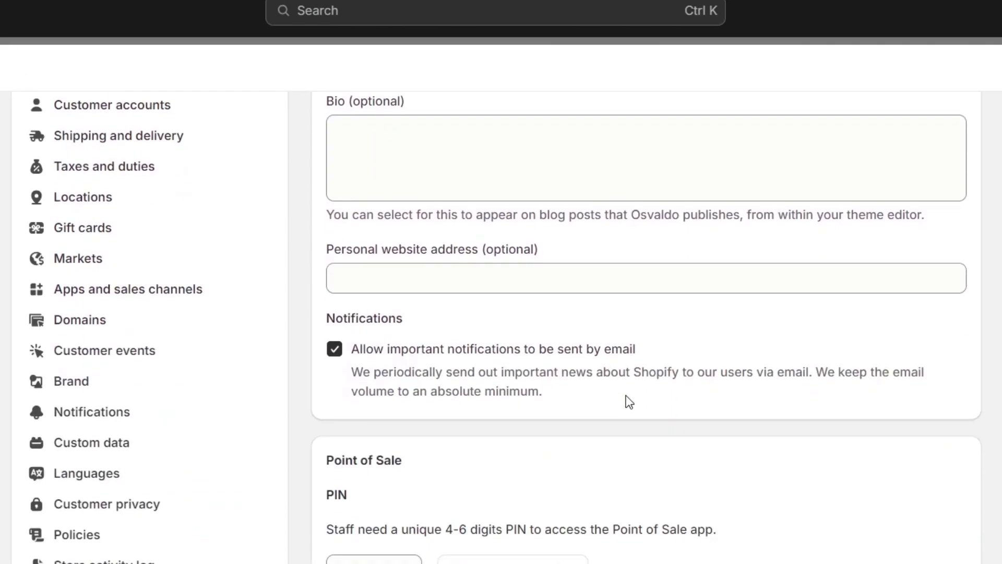
scroll(620, 392, up, 5)
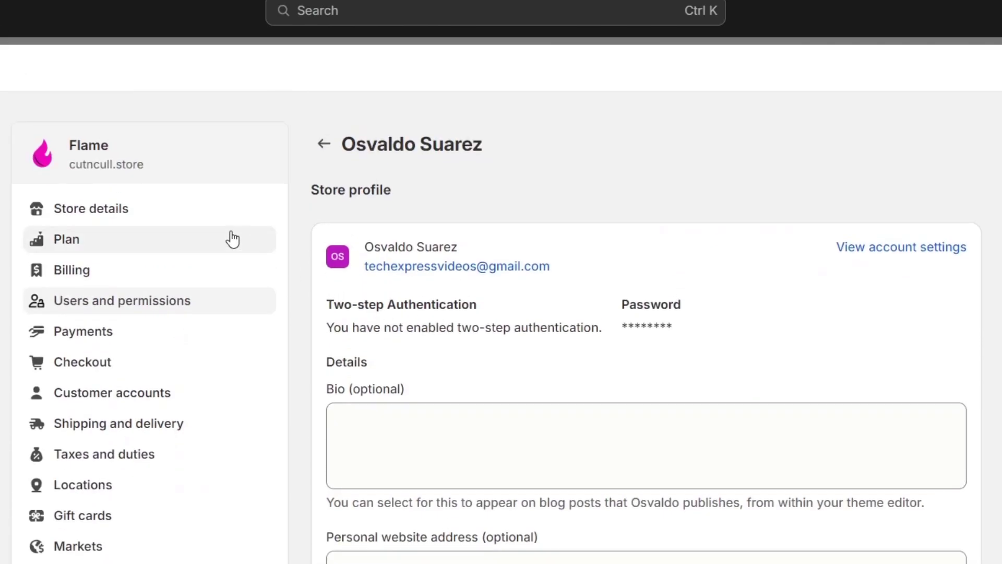
click(122, 213)
click(163, 304)
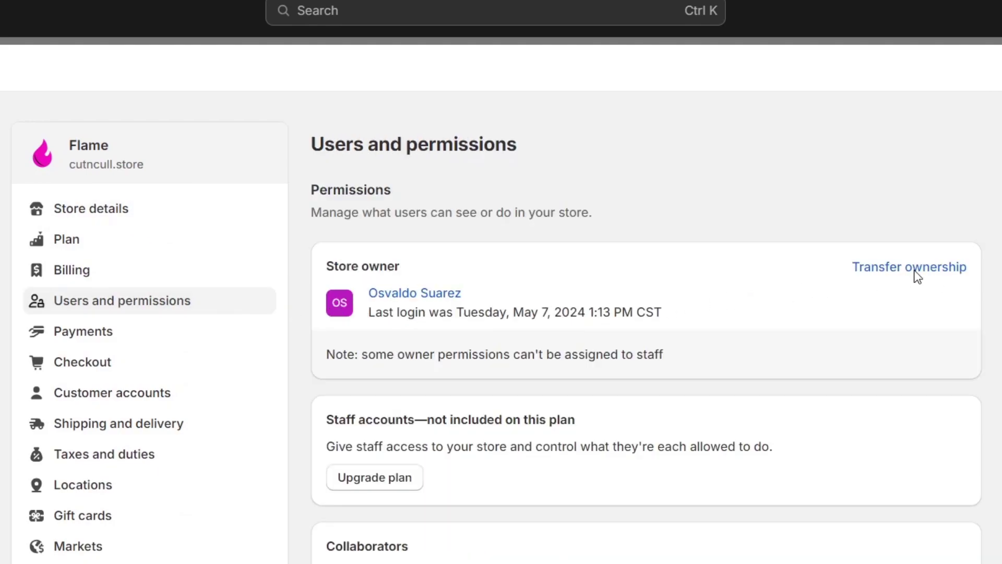
click(949, 268)
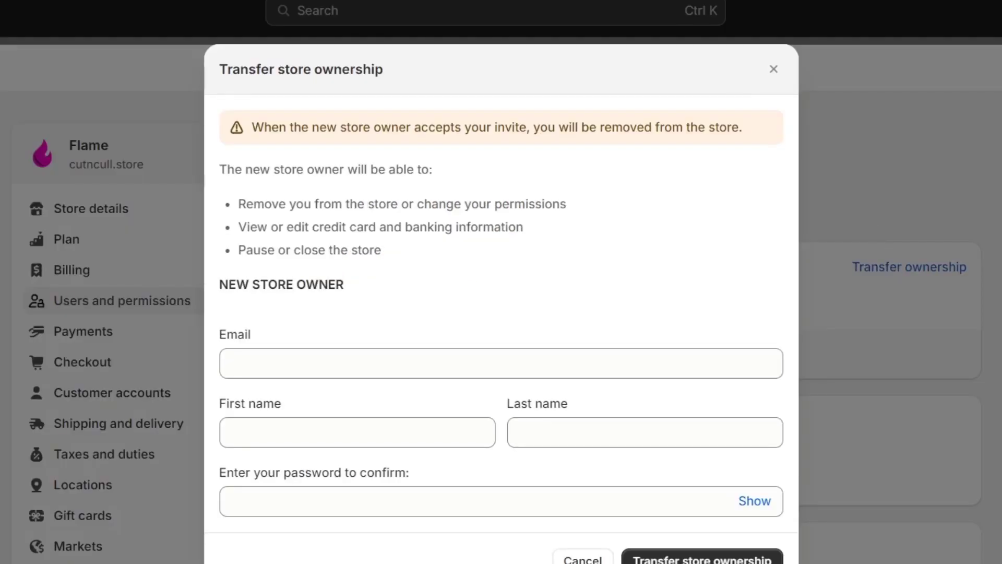
Enter the new owner's email, first and last name, and account password, then submit the transfer
click(517, 357)
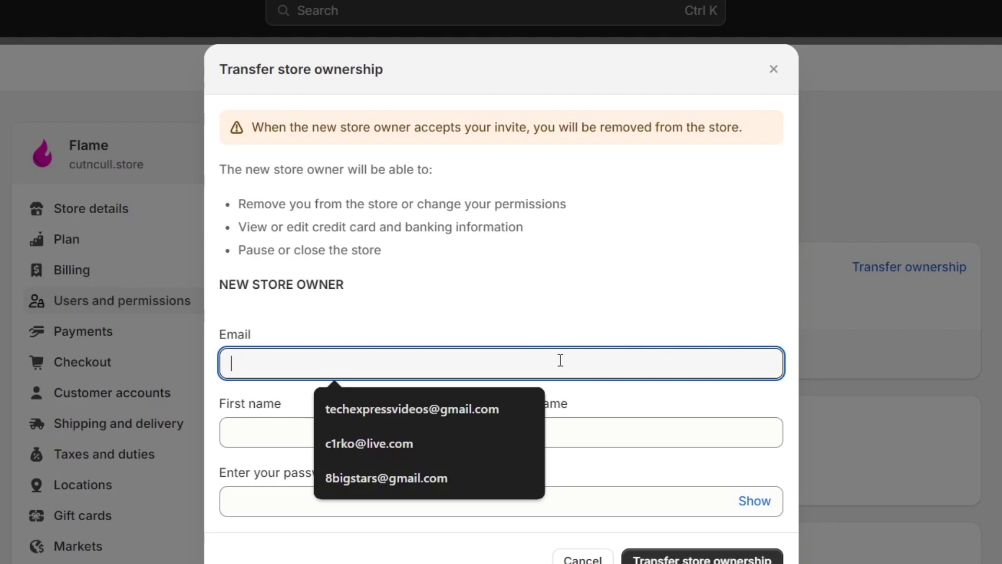
click(497, 478)
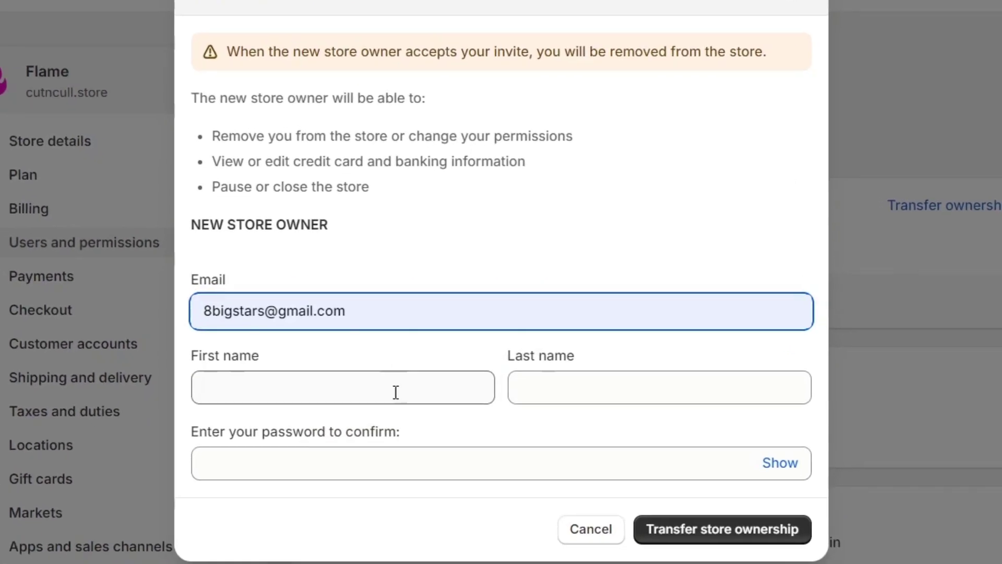
click(395, 392)
click(350, 421)
click(593, 375)
click(653, 425)
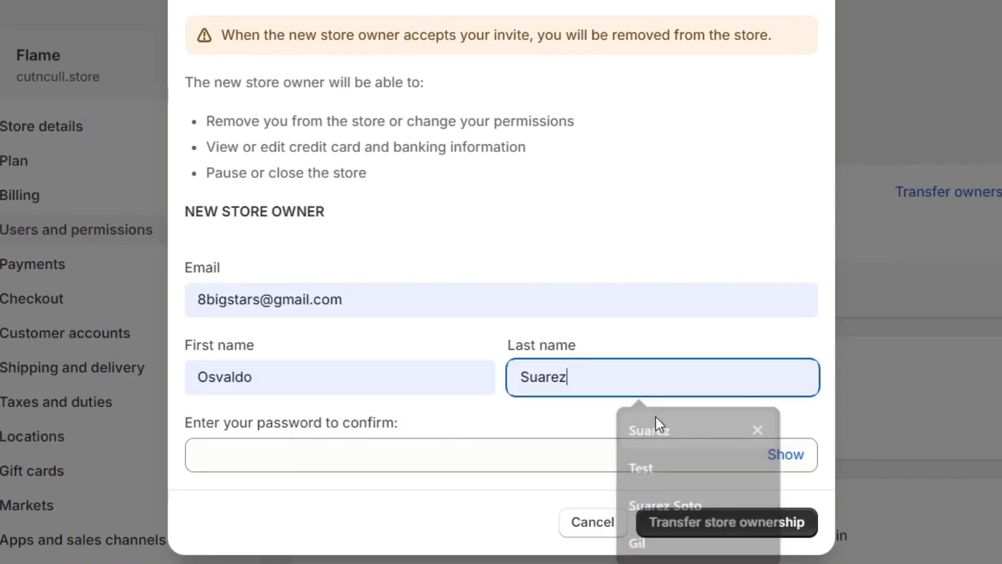
click(515, 459)
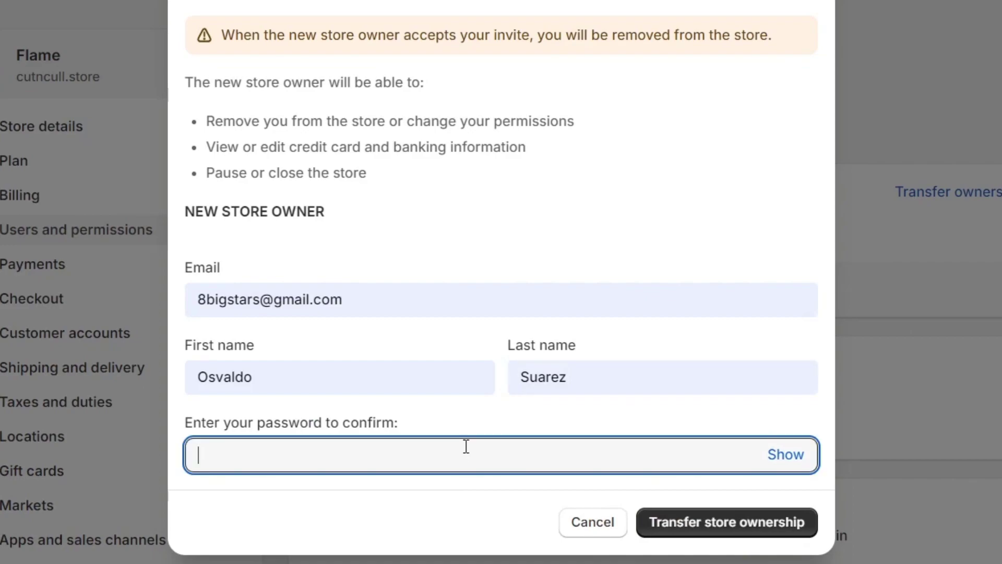
text(•••••••••••••)
click(727, 537)
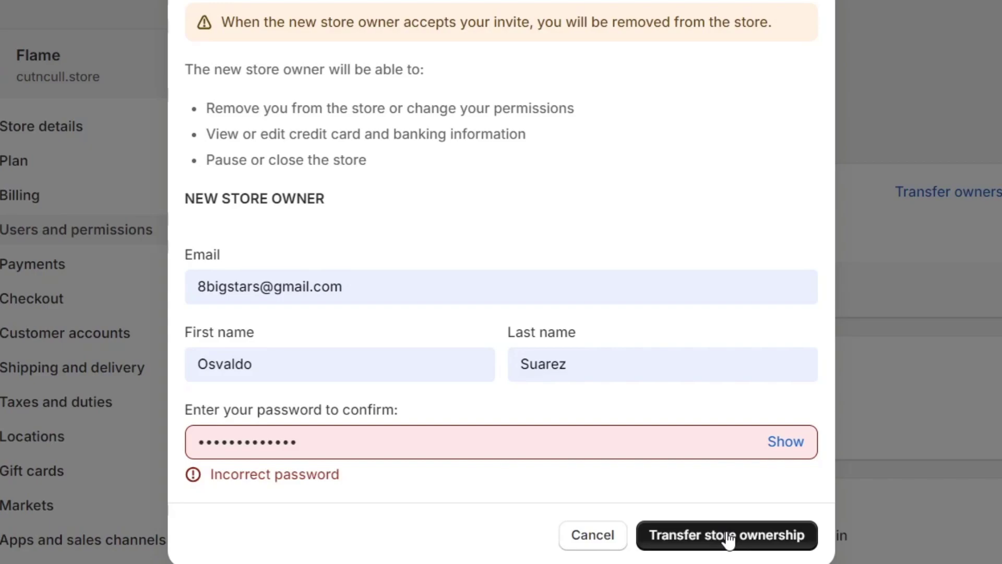
Resubmit the ownership transfer, dismiss the save-password offer, and check the Gmail inbox
click(729, 540)
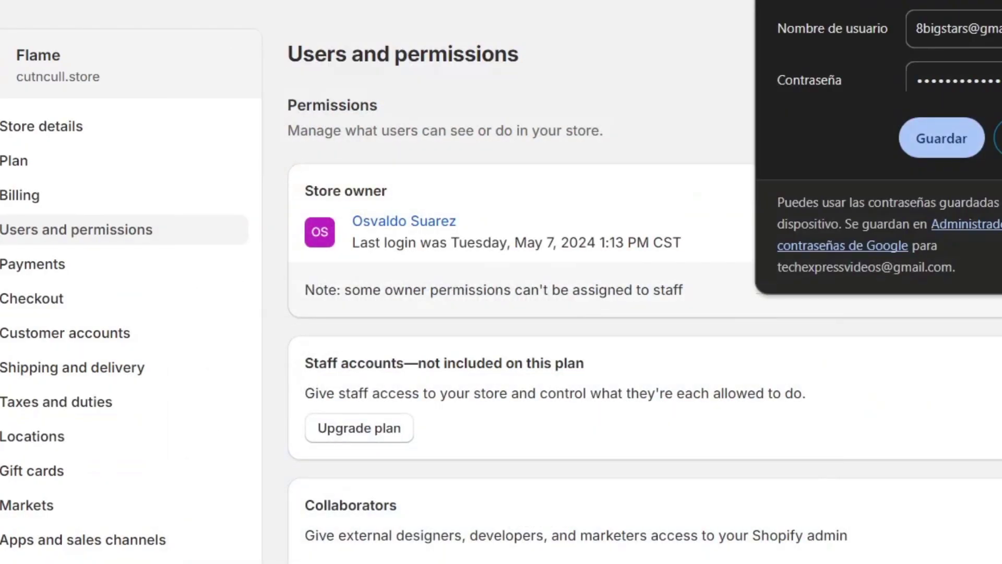
key(Escape)
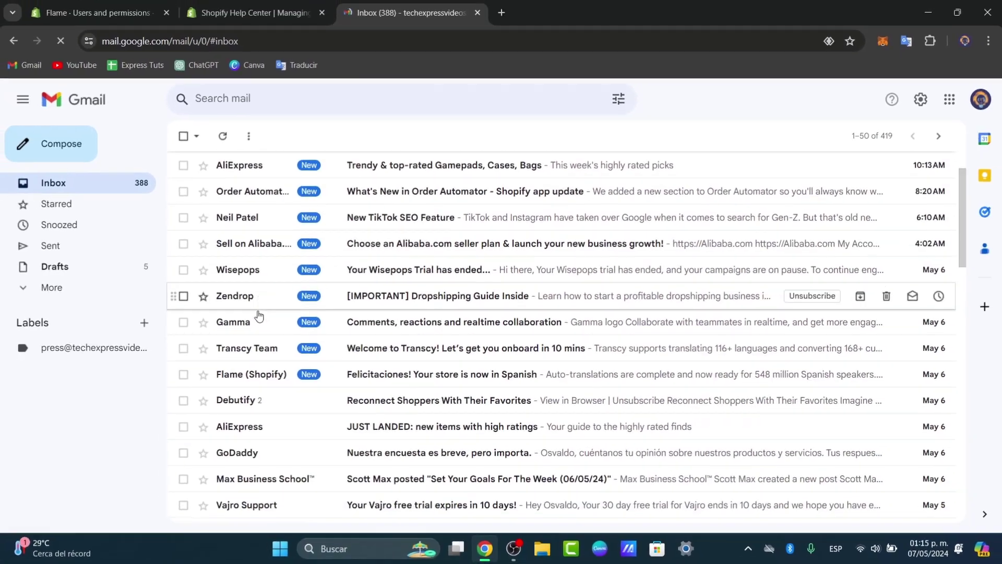
scroll(258, 313, down, 2)
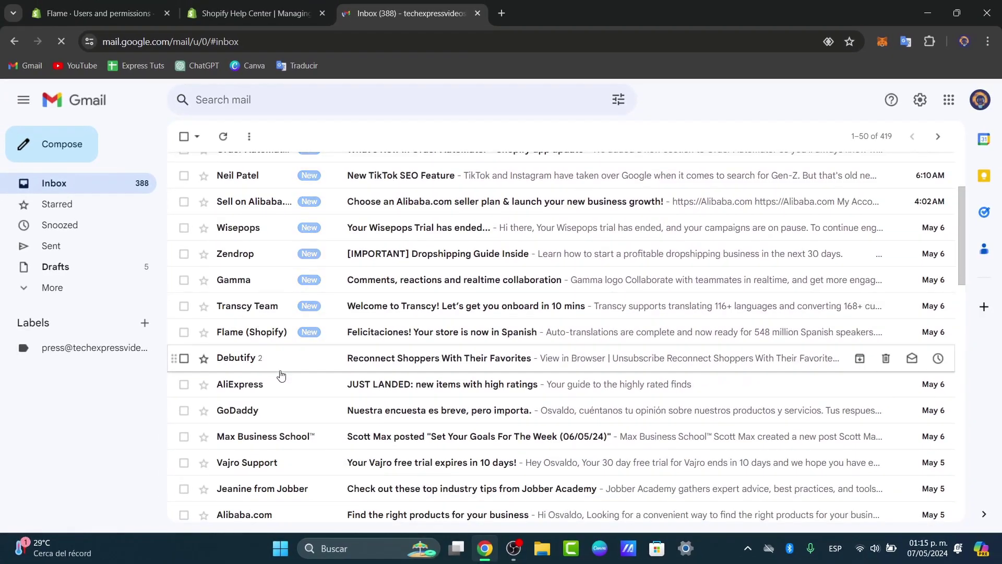
scroll(282, 378, up, 3)
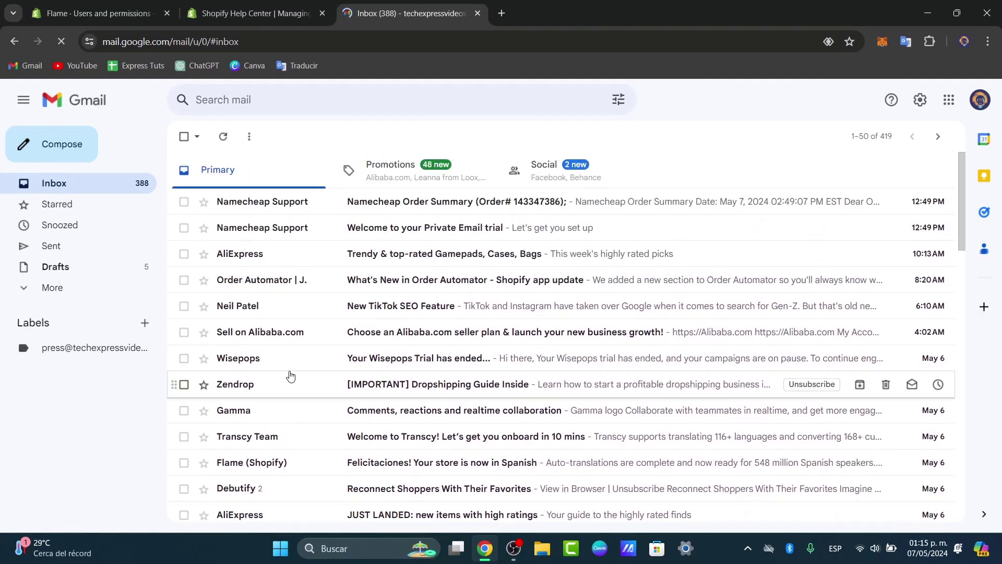
Close the Help Center article tab and return to the Users and permissions settings
click(308, 13)
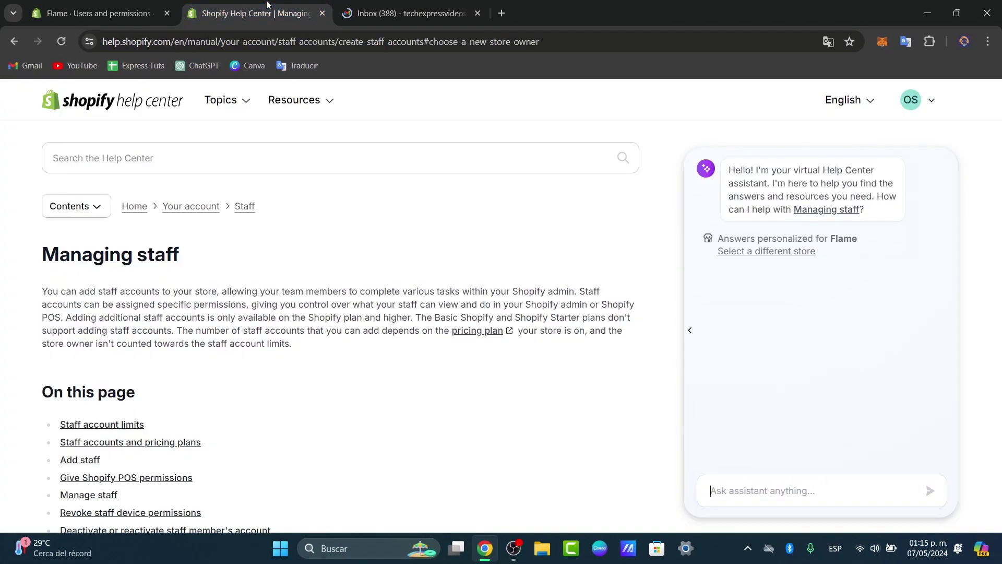
click(322, 13)
key(ctrl+shift+Tab)
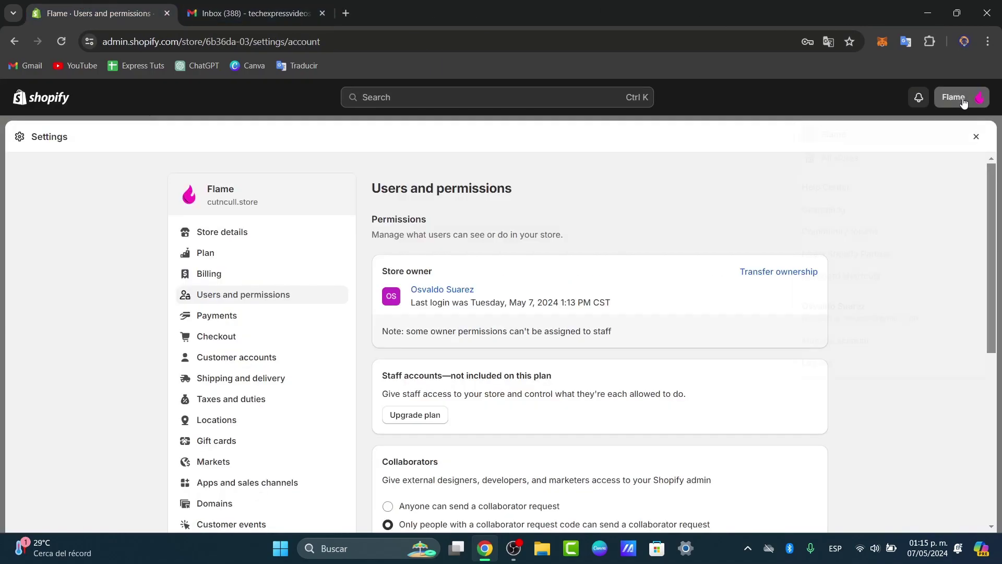
Log out of Shopify, log back in with the owner account, and open Online Store
click(954, 97)
click(869, 358)
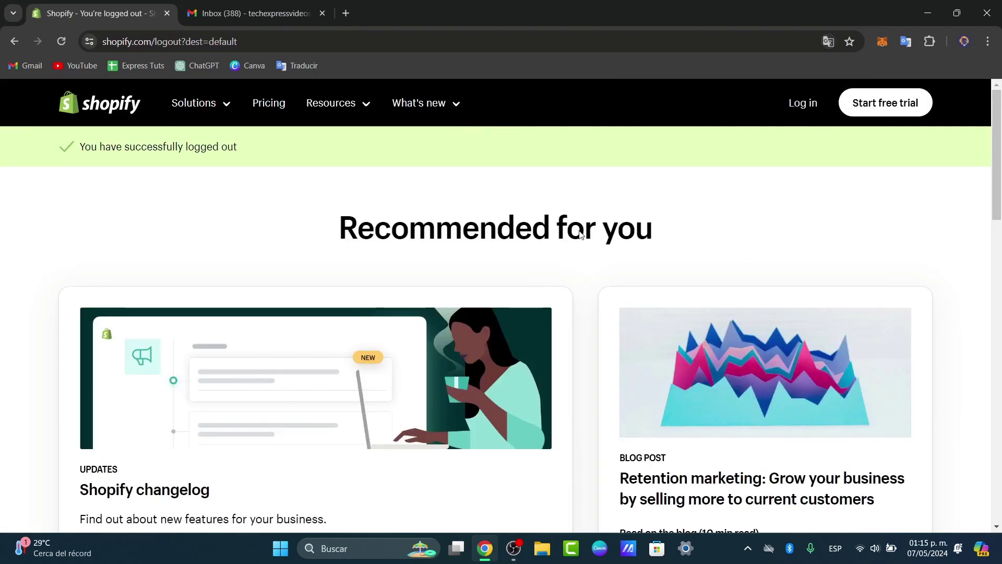
click(803, 100)
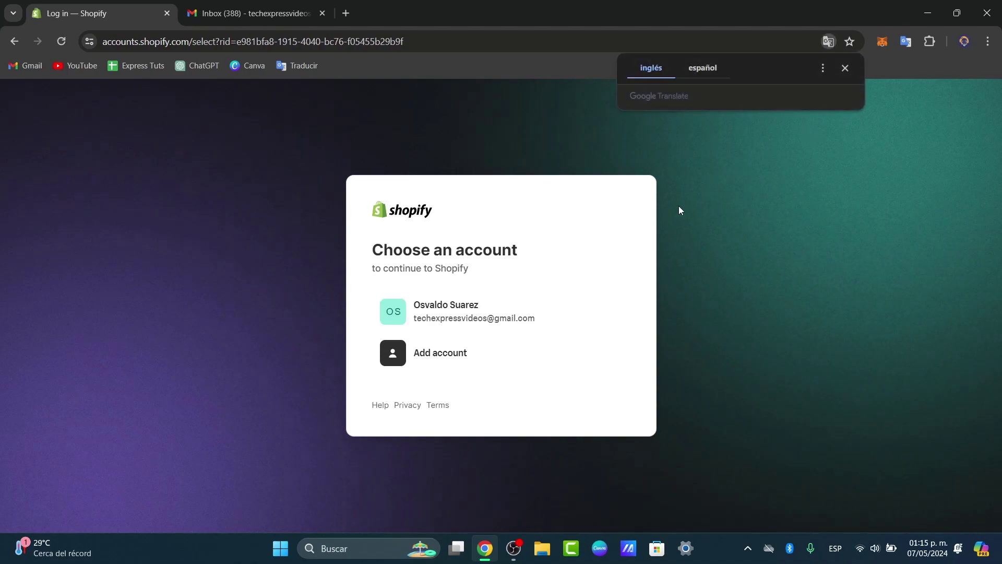
click(530, 312)
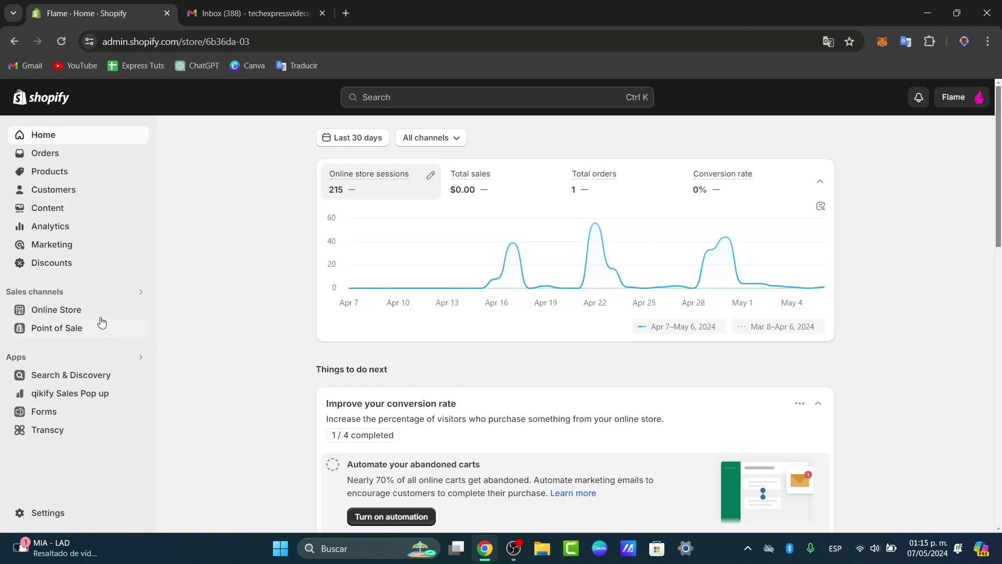
click(83, 312)
click(953, 97)
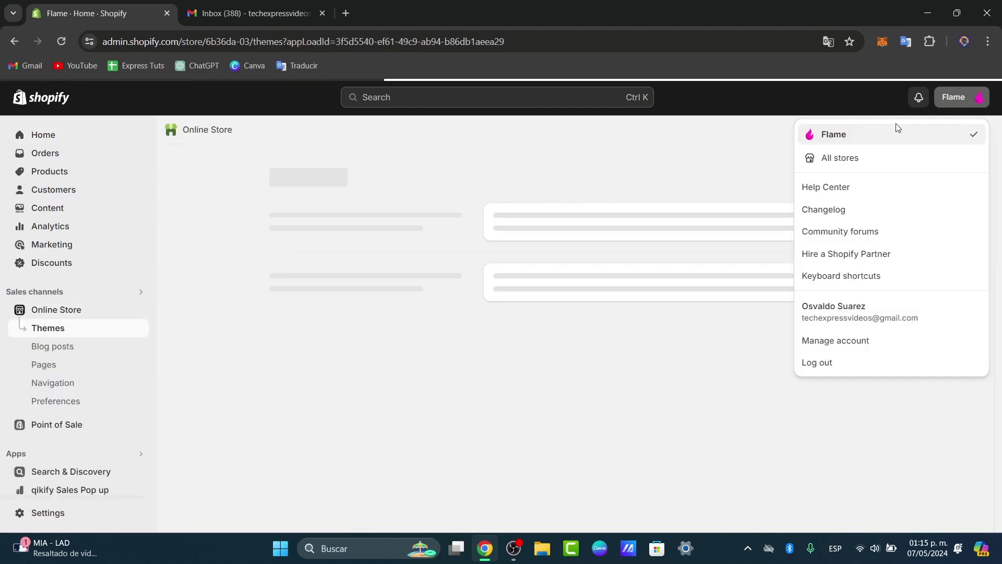